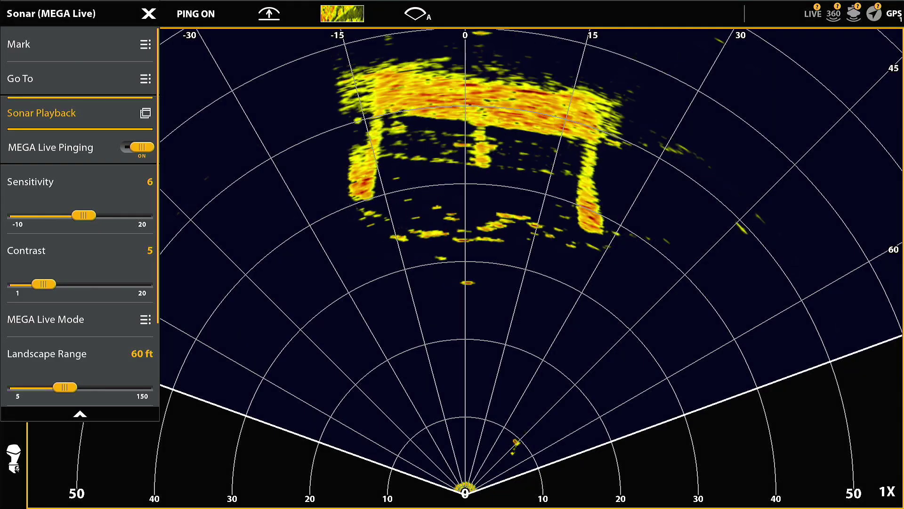
Step: In Sonar Options, set MEGA Live Colors to palette 11 with Dynamic Contrast 1, then close the options
scroll(80, 221, "down", 3)
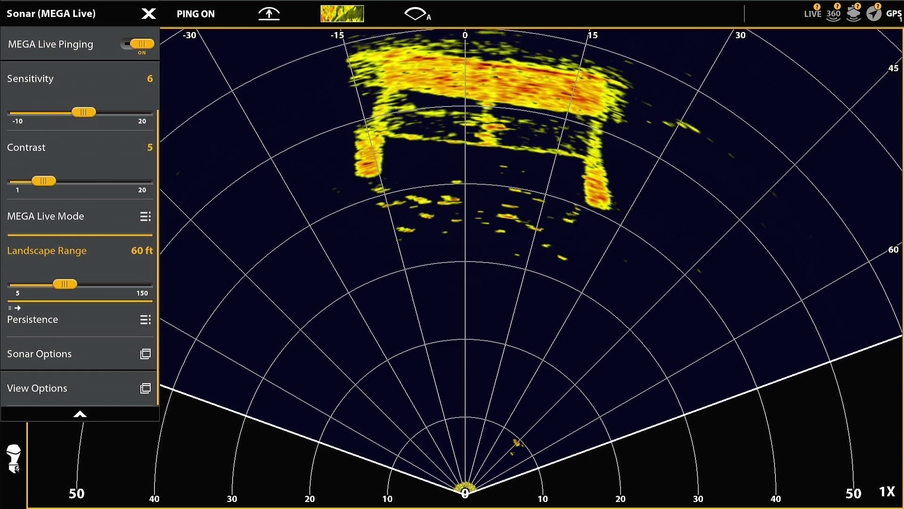
left_click(39, 353)
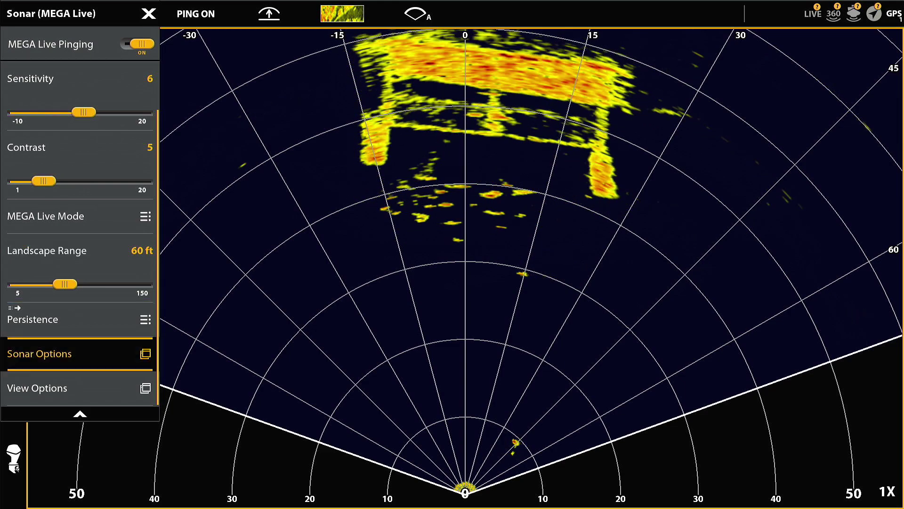
key("Return")
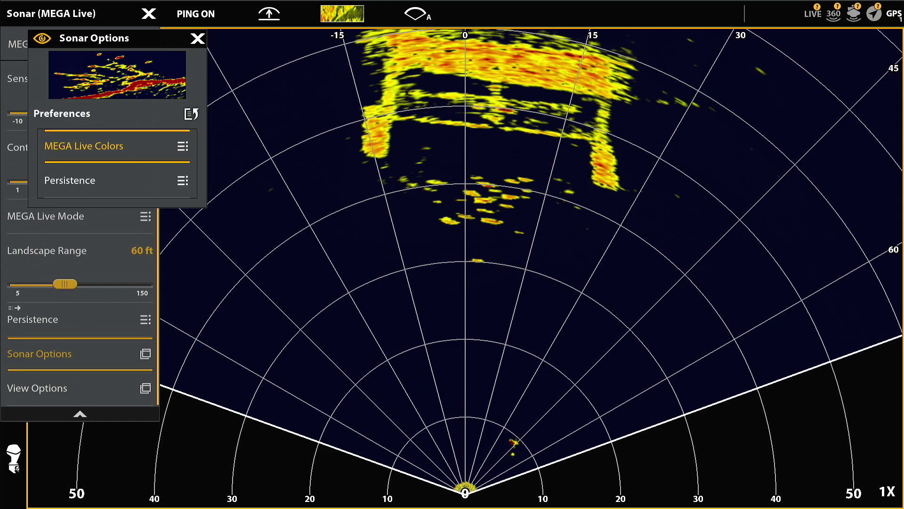
key("Return")
key("Return")
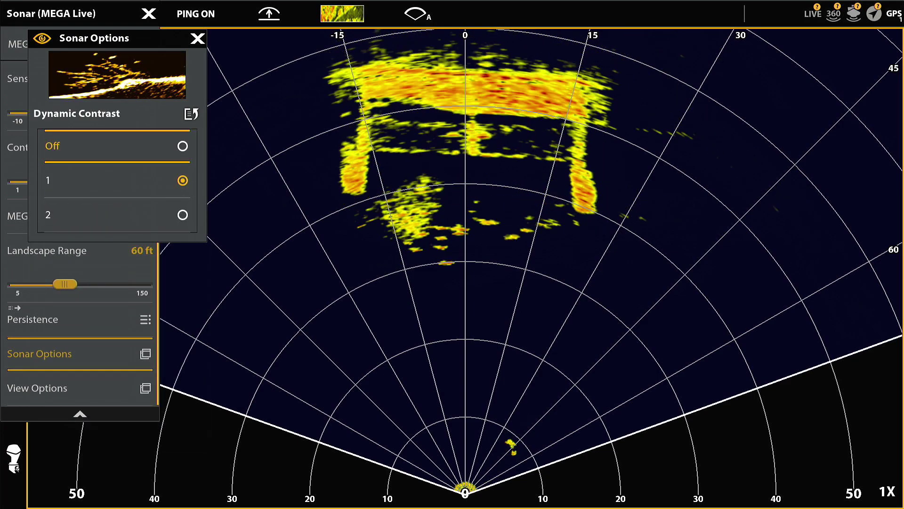
key("Escape")
key("Down")
key("Down")
key("Down")
key("Down")
key("Down")
key("Down")
key("Down")
key("Down")
key("Down")
key("Down")
key("Down")
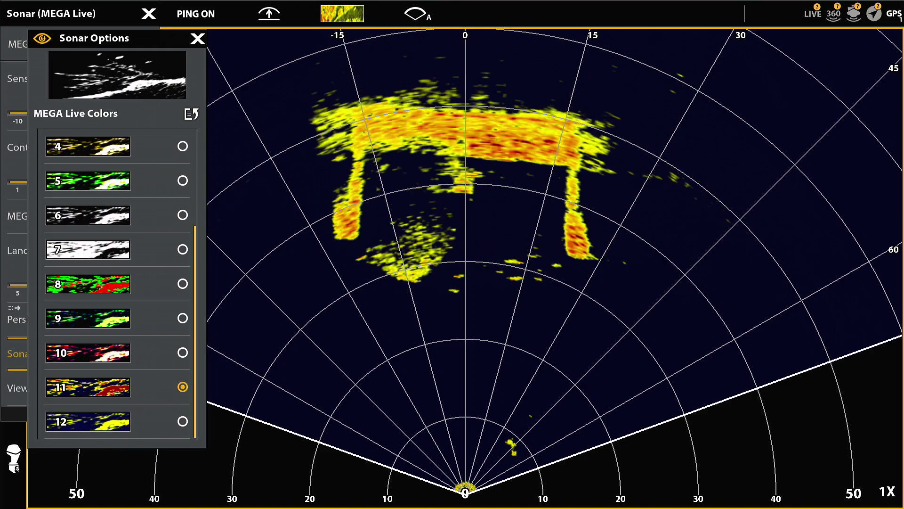
key("Escape")
key("Up")
key("Up")
key("Up")
key("Up")
key("Up")
key("Up")
key("Up")
key("Up")
key("Up")
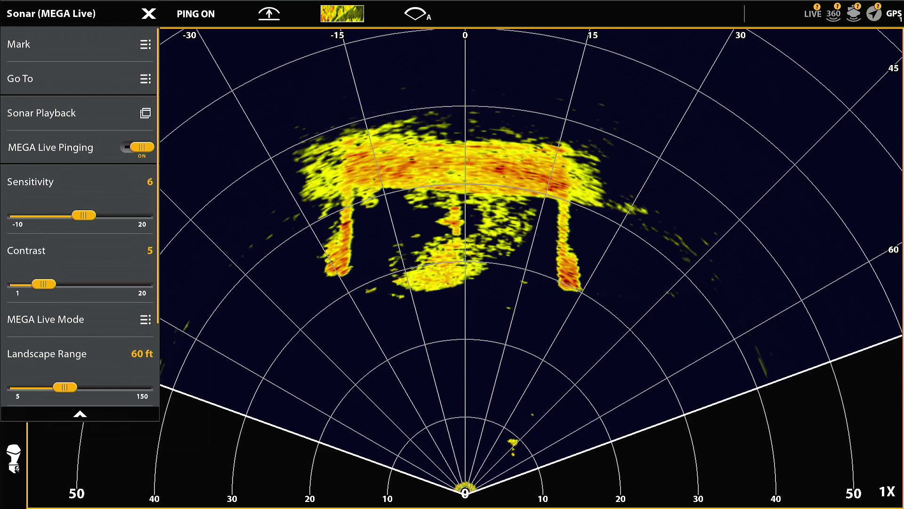
Step: Sweep sensitivity up to about 14 and down to -4, settle it at 6, then raise landscape range
key("Down")
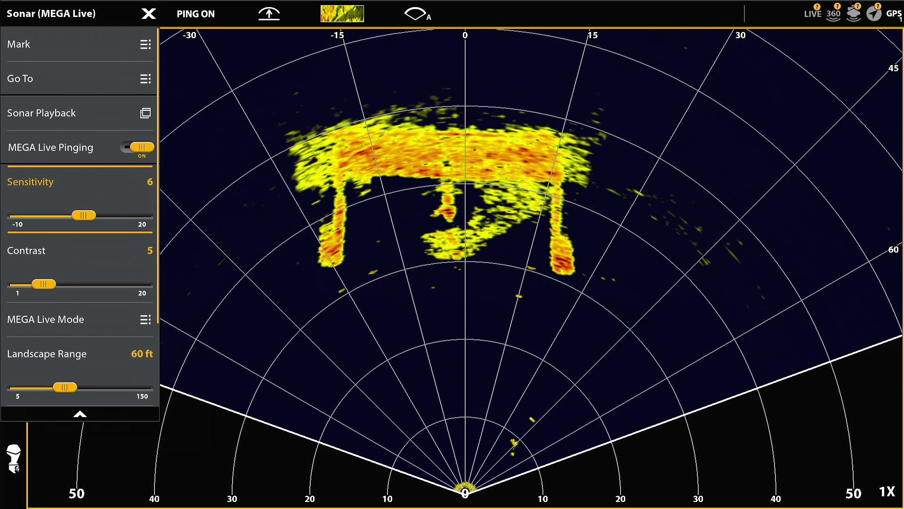
key("Right")
key("Right")
key("Right")
key("Right")
key("Right")
key("Right")
key("Right")
key("Right")
key("Right")
key("Left")
key("Left")
key("Left")
key("Left")
key("Left")
key("Left")
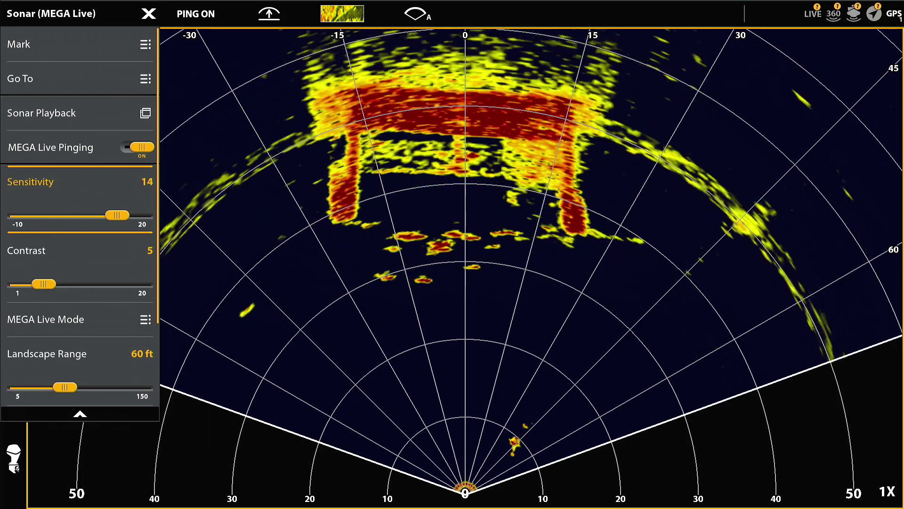
key("Left")
key("Left")
key("Left")
key("Left")
key("Left")
key("Left")
key("Left")
key("Left")
key("Left")
key("Left")
key("Left")
key("Left")
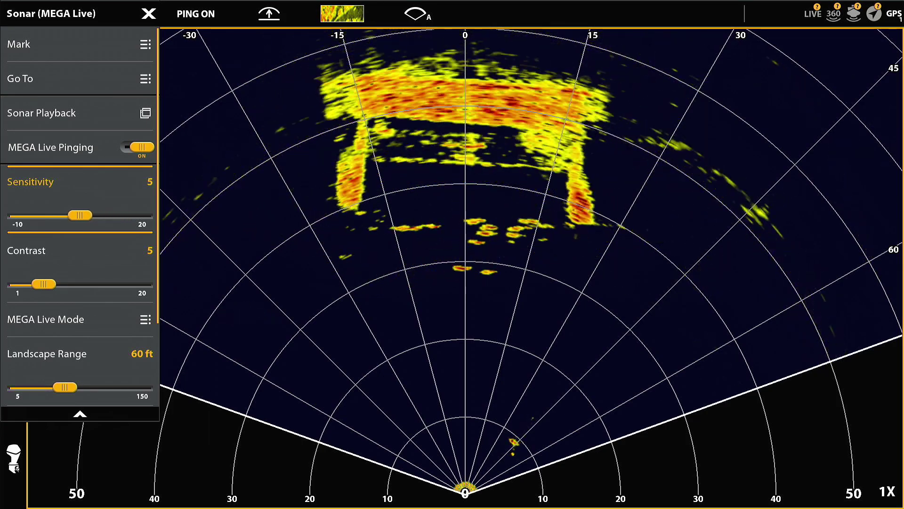
key("Left")
key("Left")
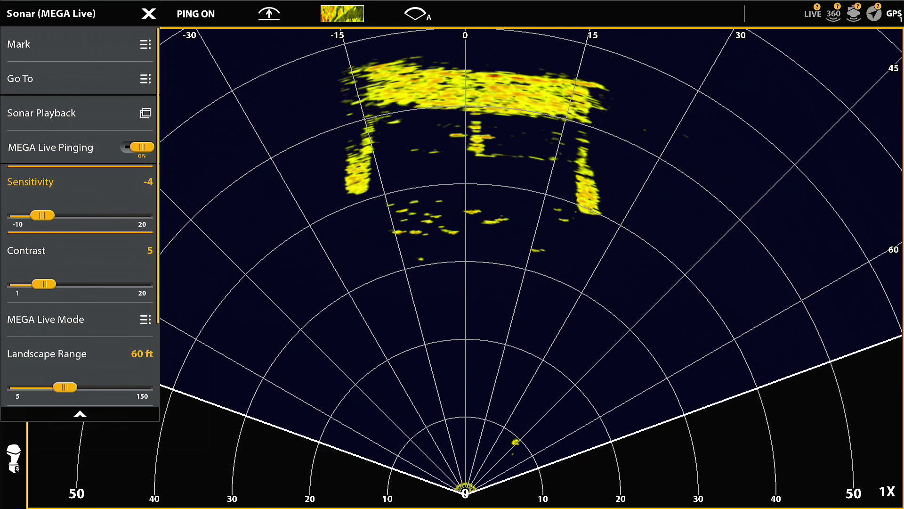
key("Right")
key("Right")
key("Right")
key("Right")
key("Right")
key("Right")
key("Right")
key("Right")
key("Right")
key("Right")
key("Right")
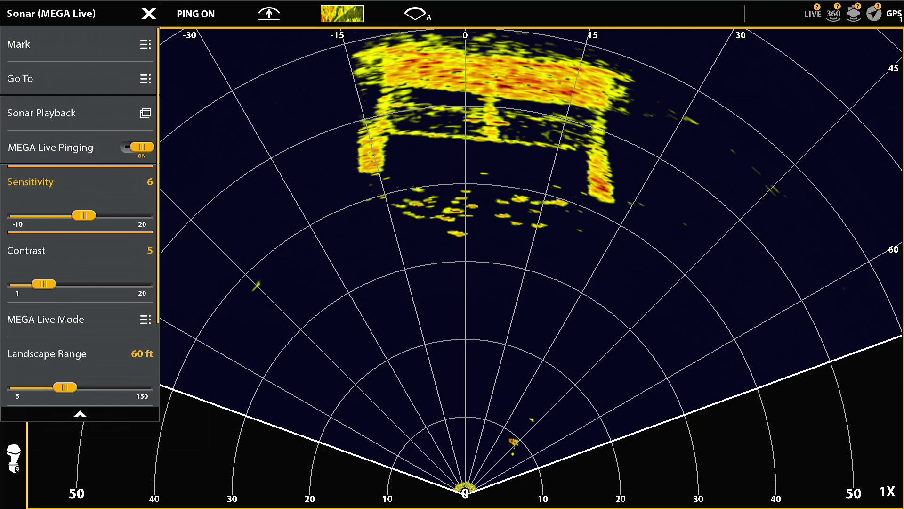
key("Down")
key("Down")
key("Down")
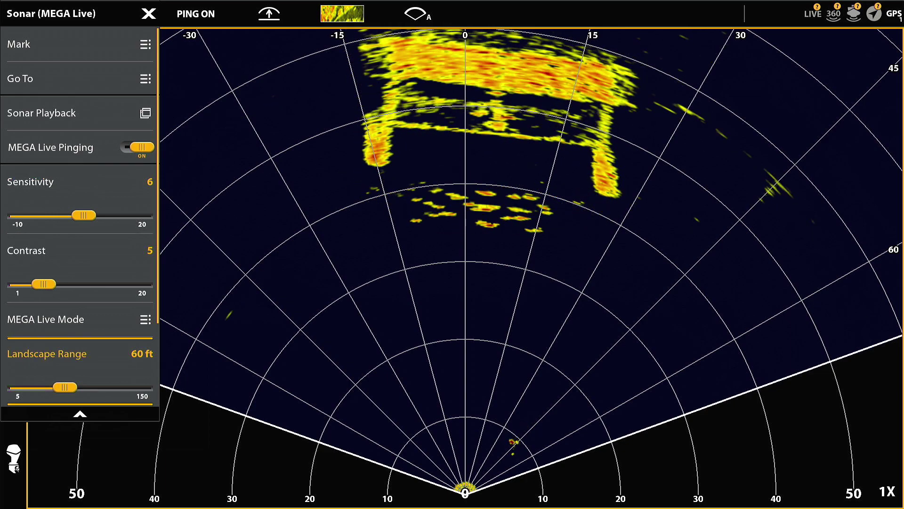
key("Right")
key("Right")
key("Right")
key("Right")
Step: Keep raising the landscape range, pushing it past 100 ft toward 110 ft
key("Right")
key("Right")
key("Right")
key("Right")
key("Right")
key("Right")
key("Right")
key("Right")
key("Right")
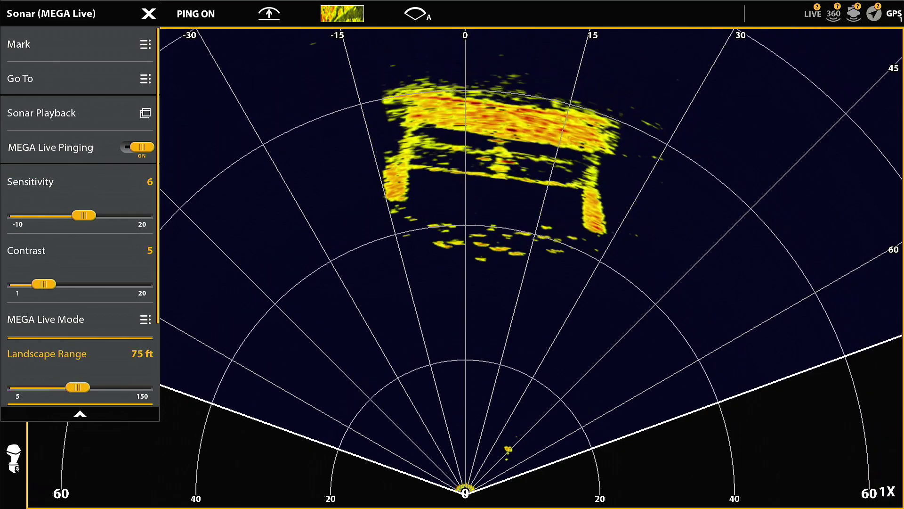
key("Right")
key("Right")
key("Right")
key("Right")
key("Right")
key("Right")
key("Right")
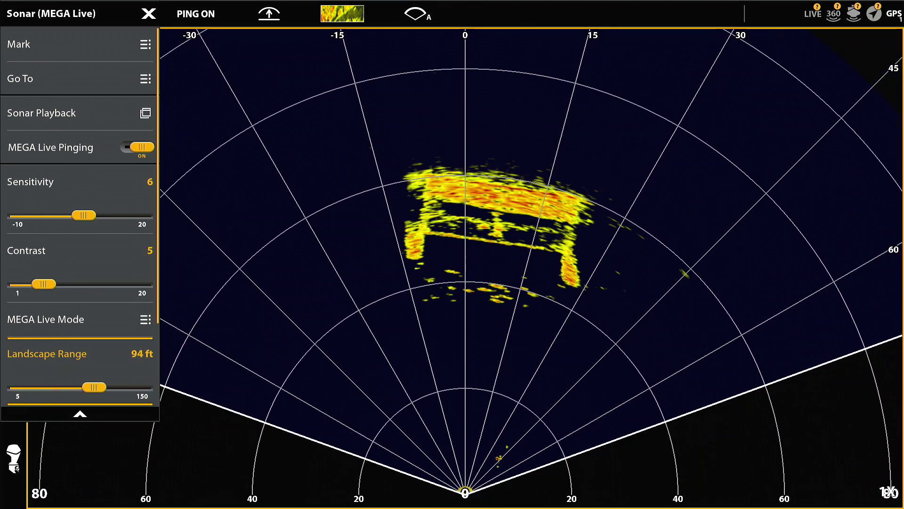
key("Right")
key("Right")
key("Right")
key("Right")
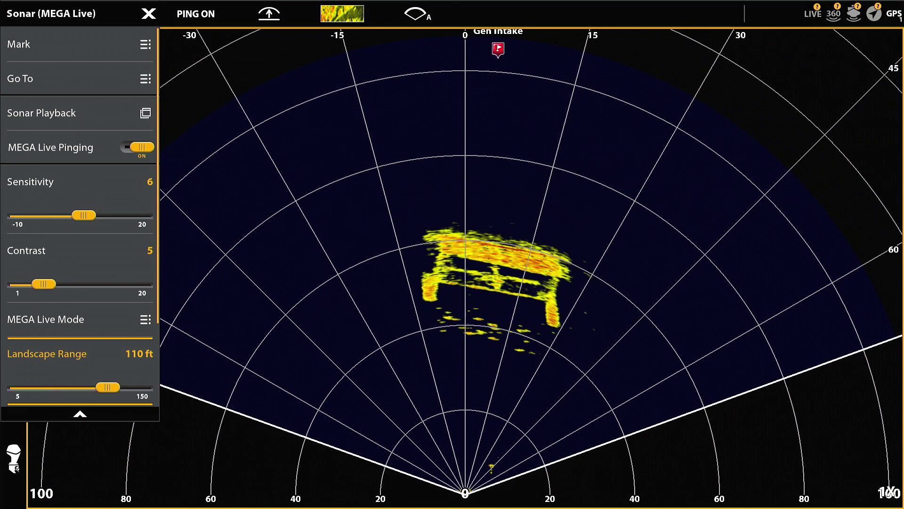
Step: Raise landscape sensitivity step by step from 6 through 9, 11, 13 and up to the maximum 20
left_click(30, 181)
key("Right")
key("Right")
key("Right")
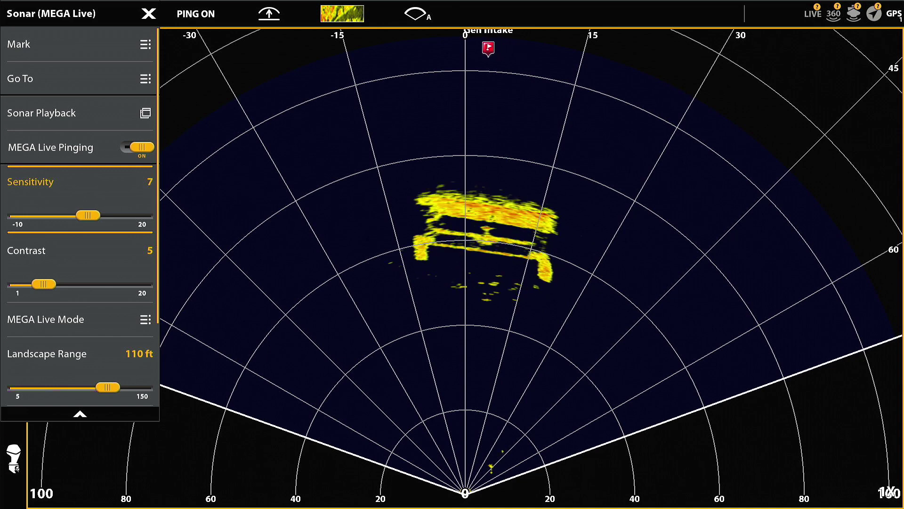
key("Right")
key("Right")
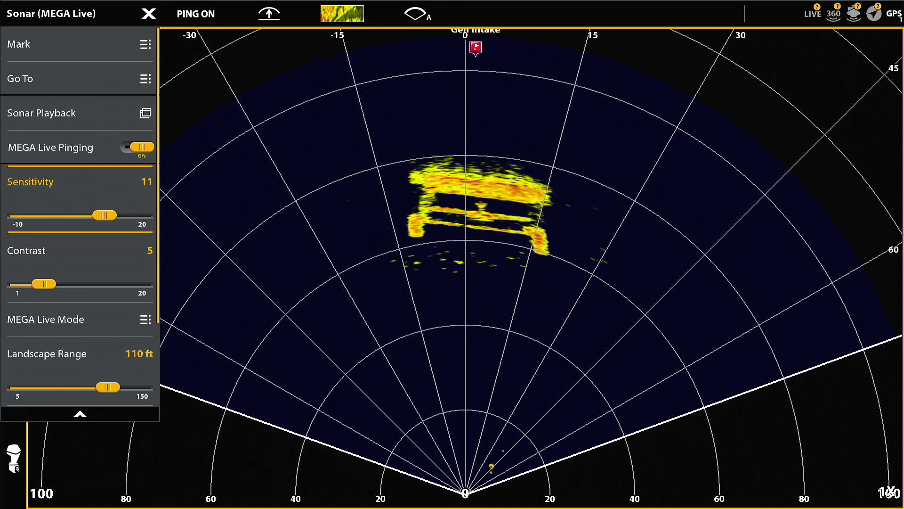
key("Right")
key("Right")
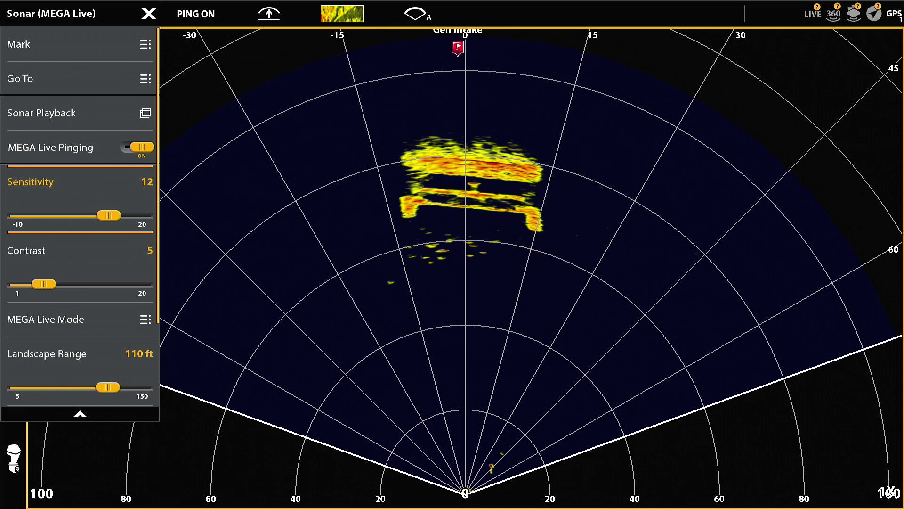
key("Right")
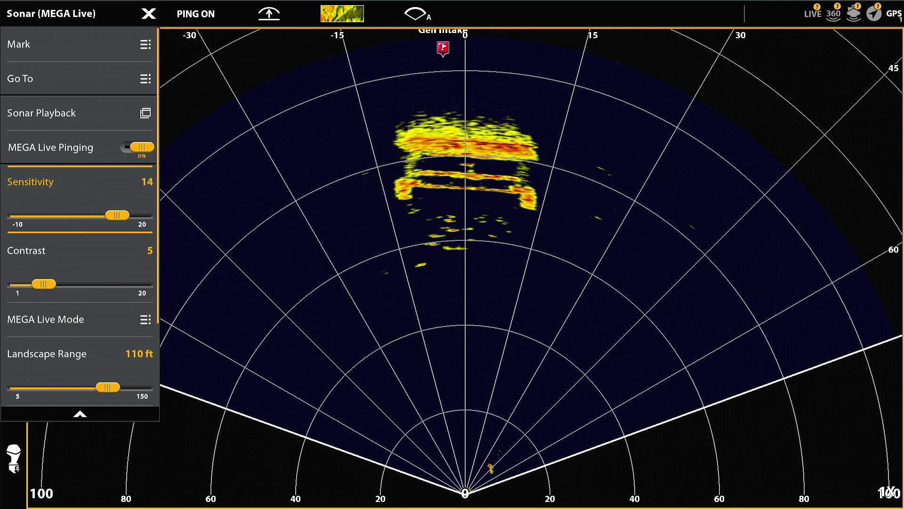
key("Right")
key("Right")
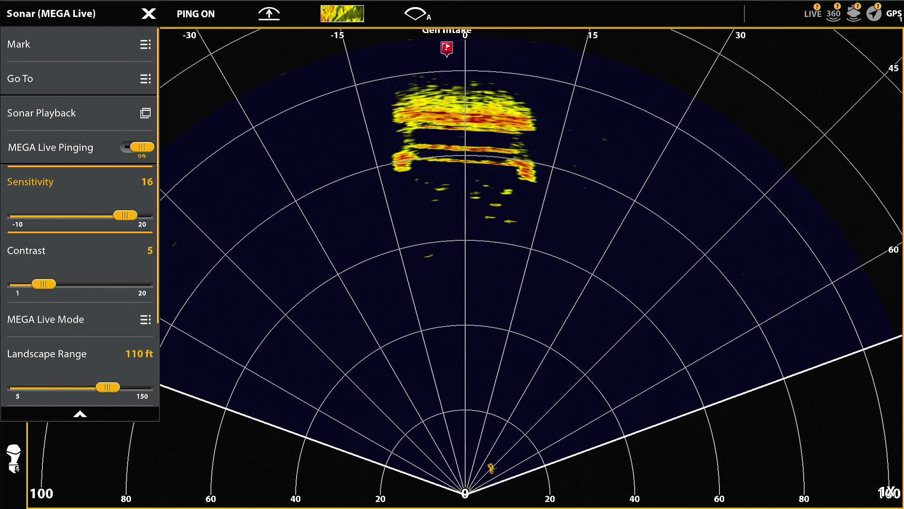
key("Right")
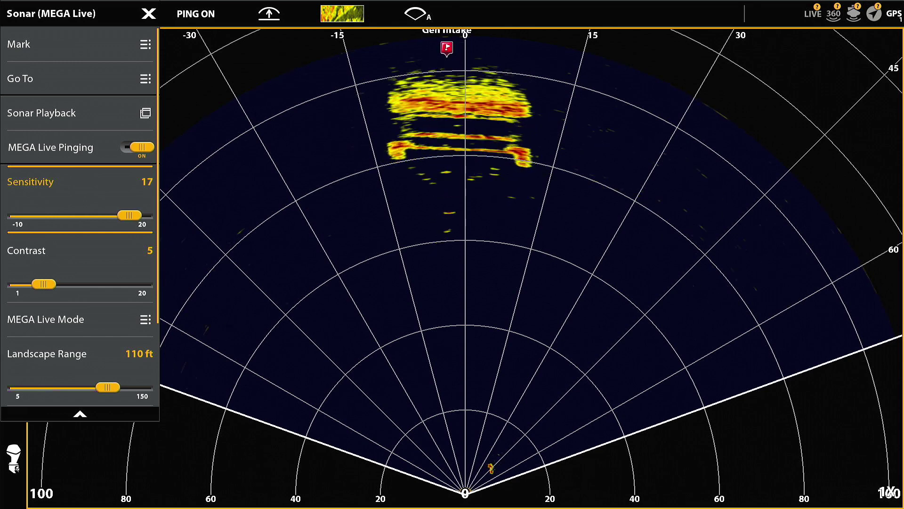
key("Right")
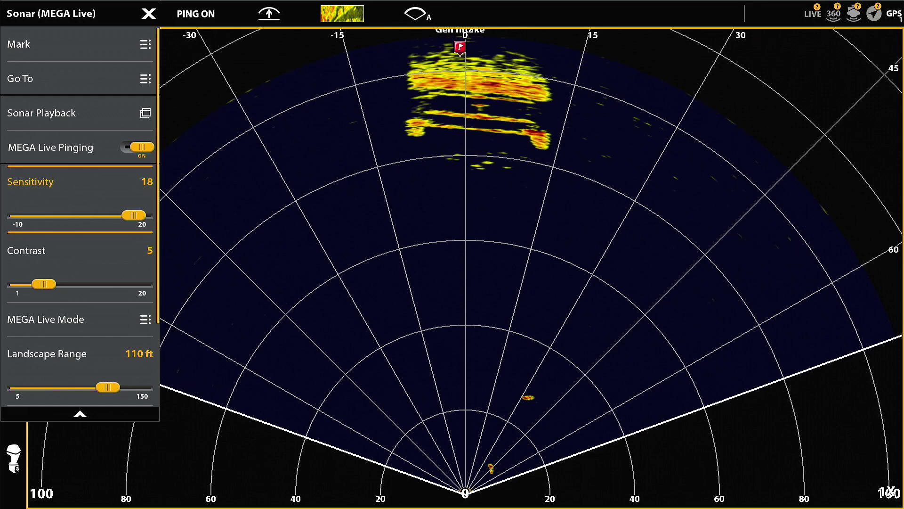
key("Right")
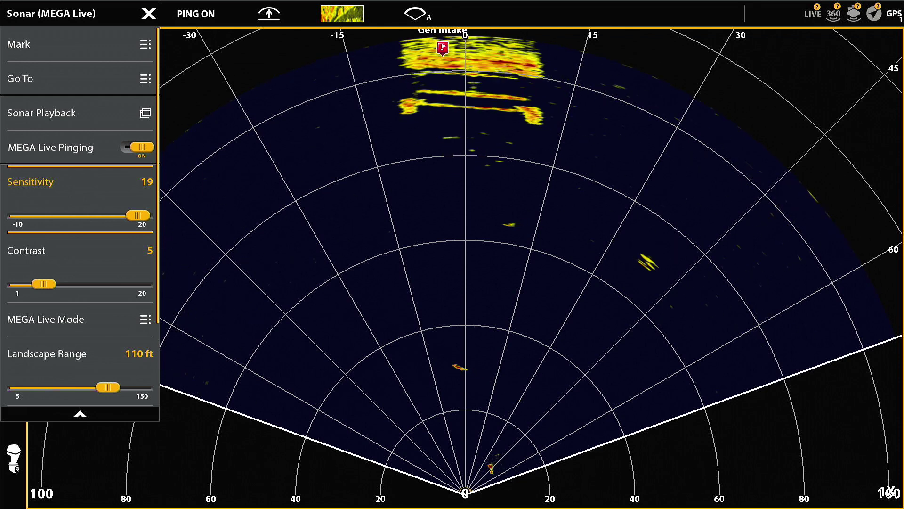
key("Right")
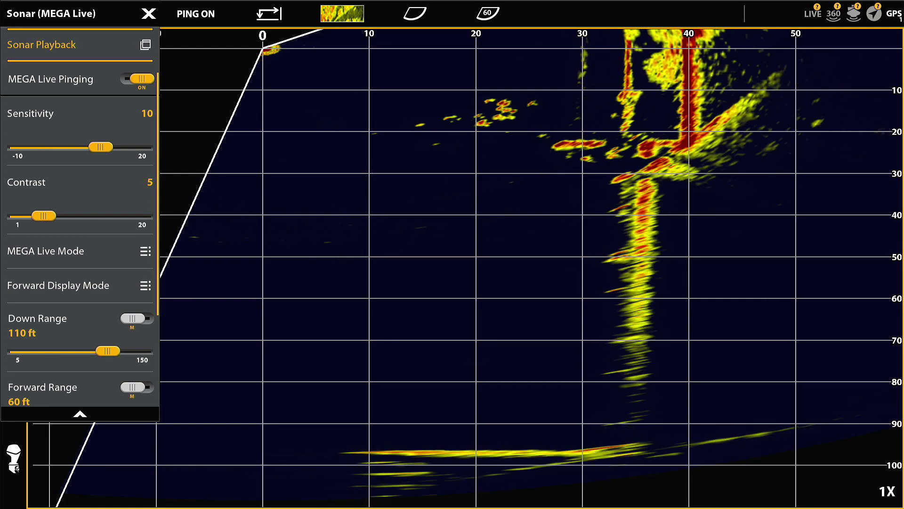
left_click(42, 387)
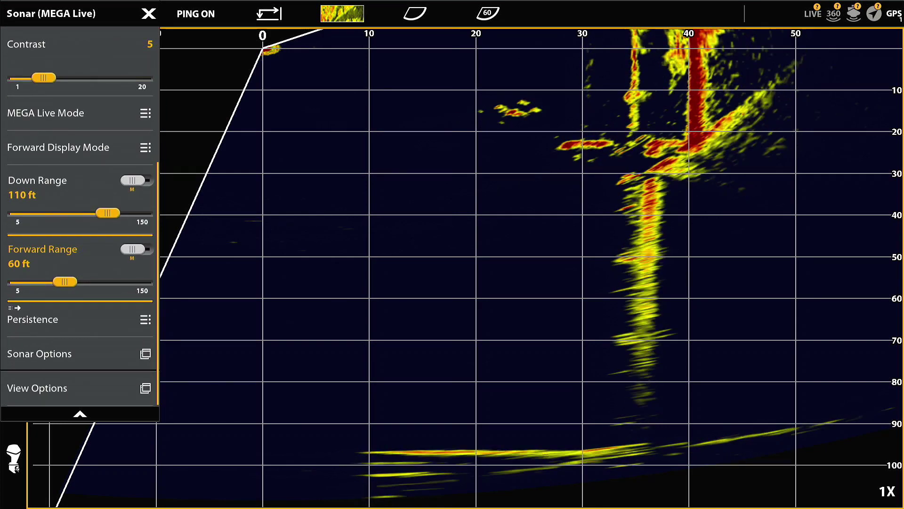
left_click(39, 353)
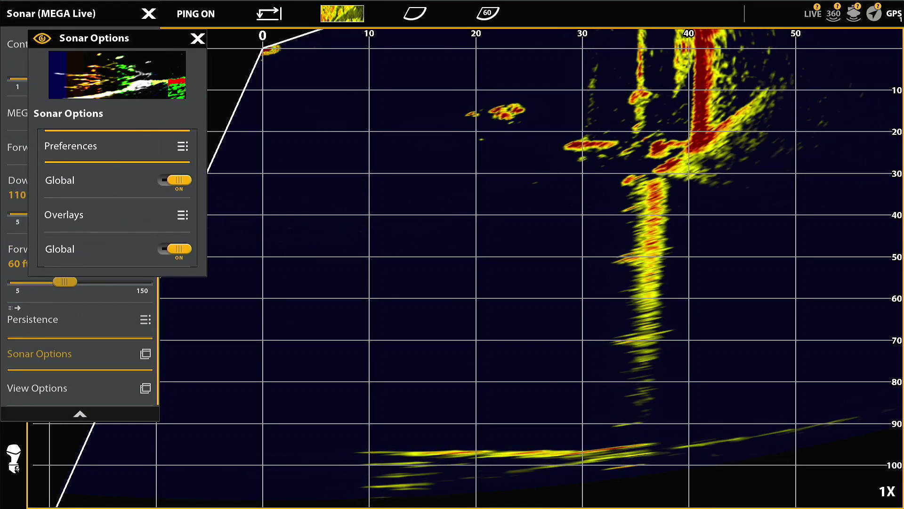
key("Return")
key("Return")
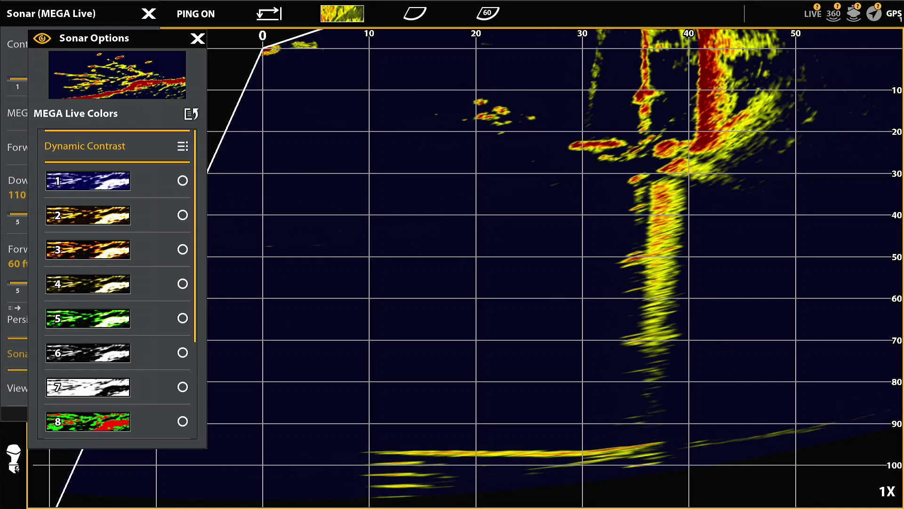
key("Down")
key("Down")
key("Down")
key("Down")
key("Down")
key("Down")
key("Down")
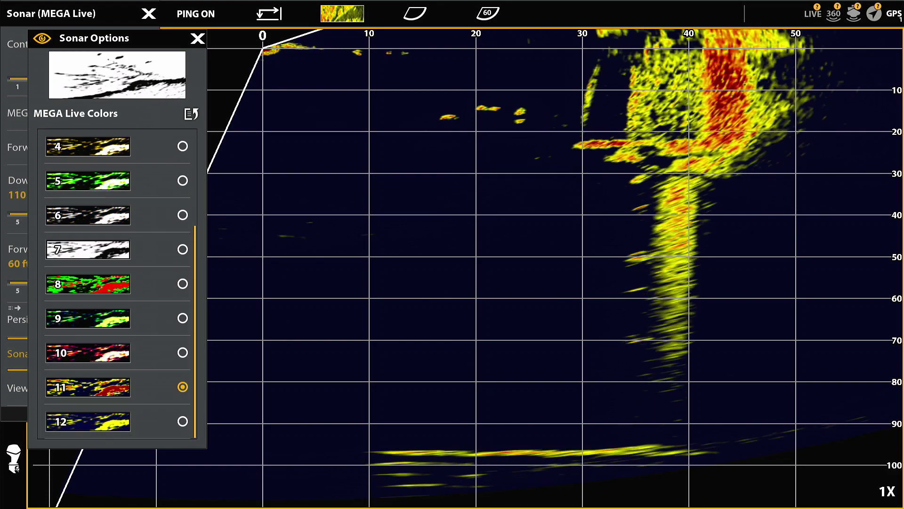
key("Up")
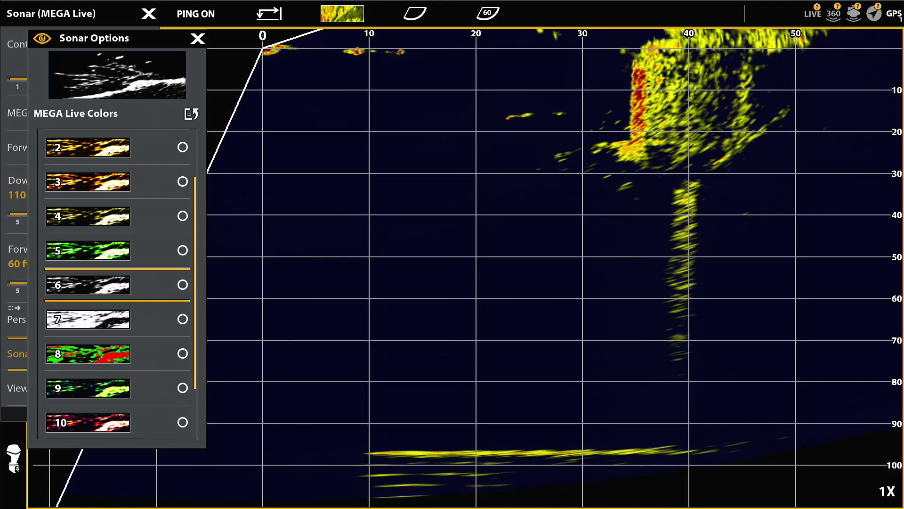
key("Up")
key("Return")
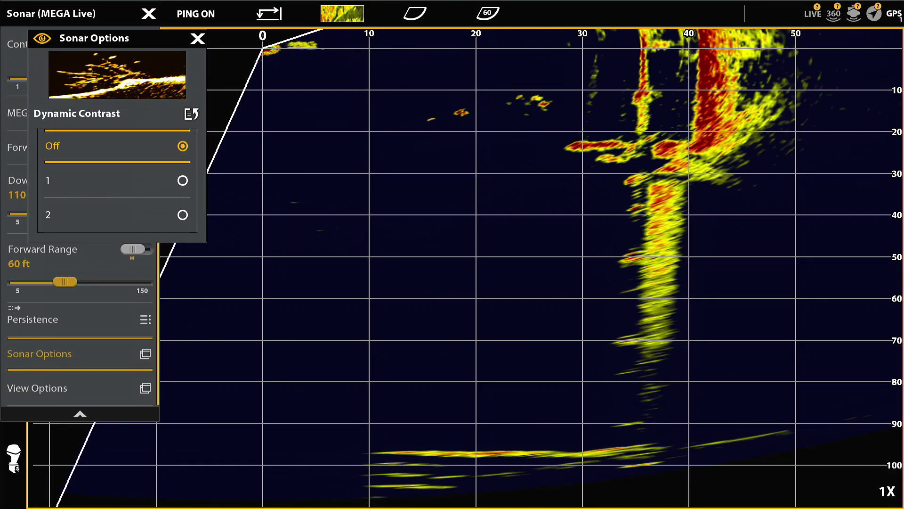
key("Down")
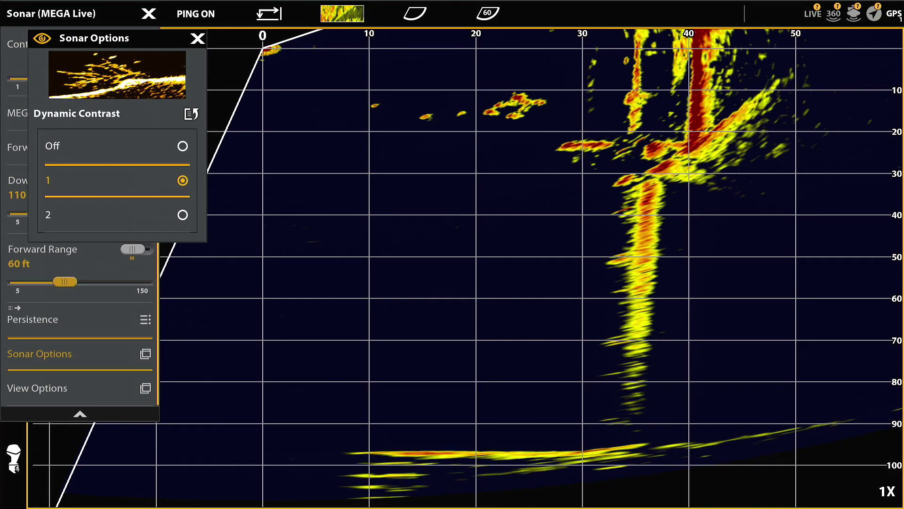
key("Down")
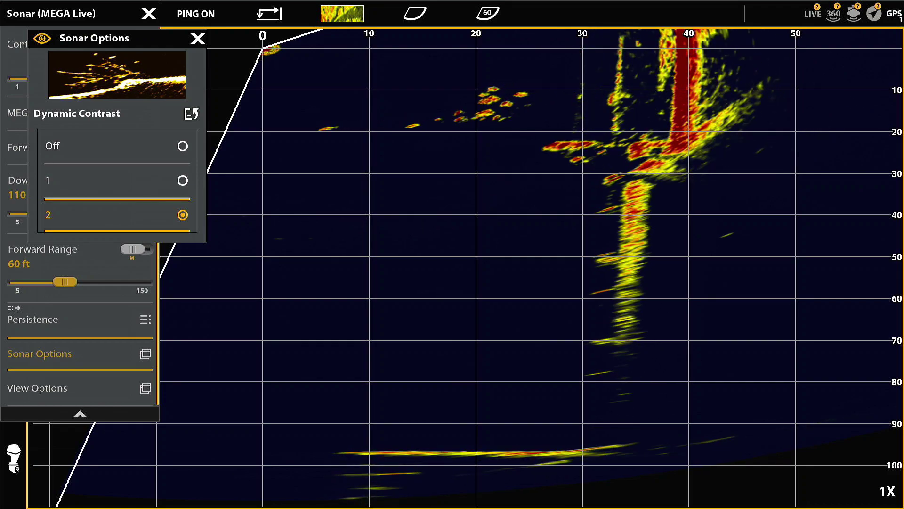
key("Up")
key("Up")
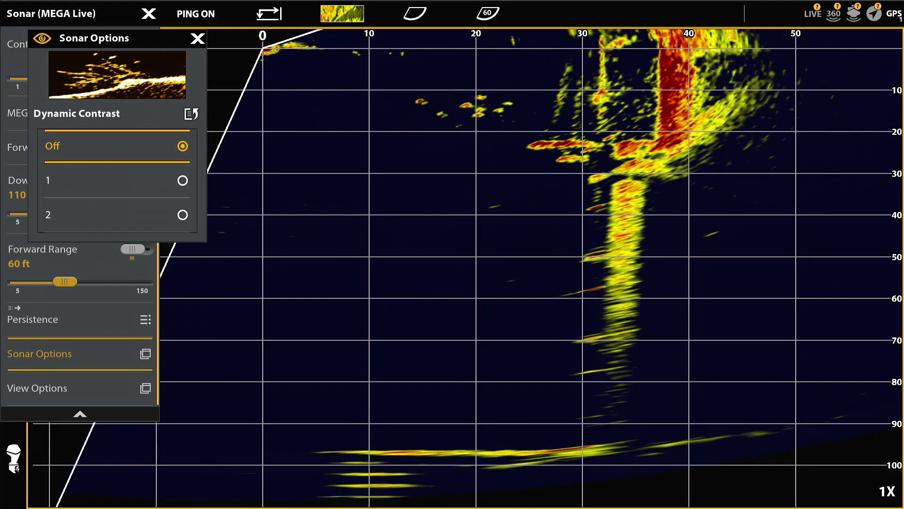
key("Escape")
key("Up")
key("Up")
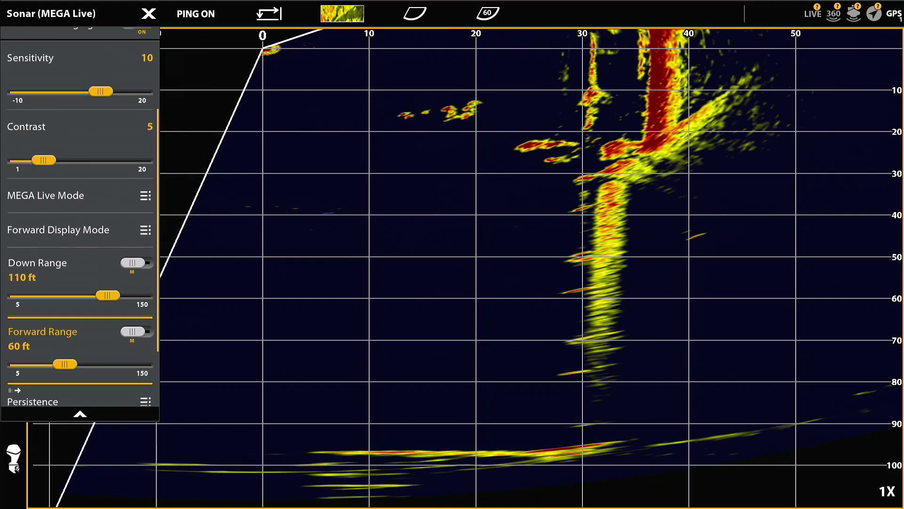
key("Up")
key("Up")
key("Up")
key("Up")
key("Up")
key("Right")
key("Right")
key("Right")
key("Right")
key("Right")
key("Right")
key("Left")
key("Left")
key("Left")
key("Left")
key("Left")
key("Left")
key("Left")
key("Left")
key("Left")
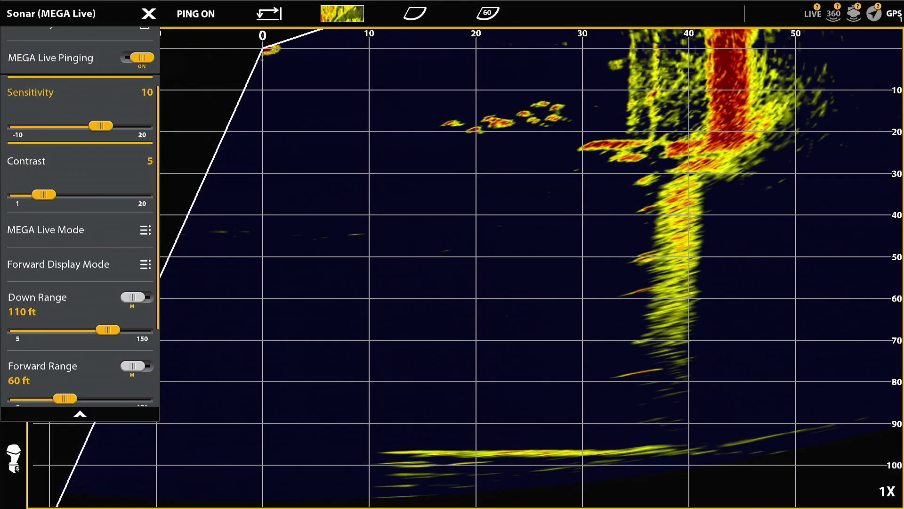
left_click(43, 365)
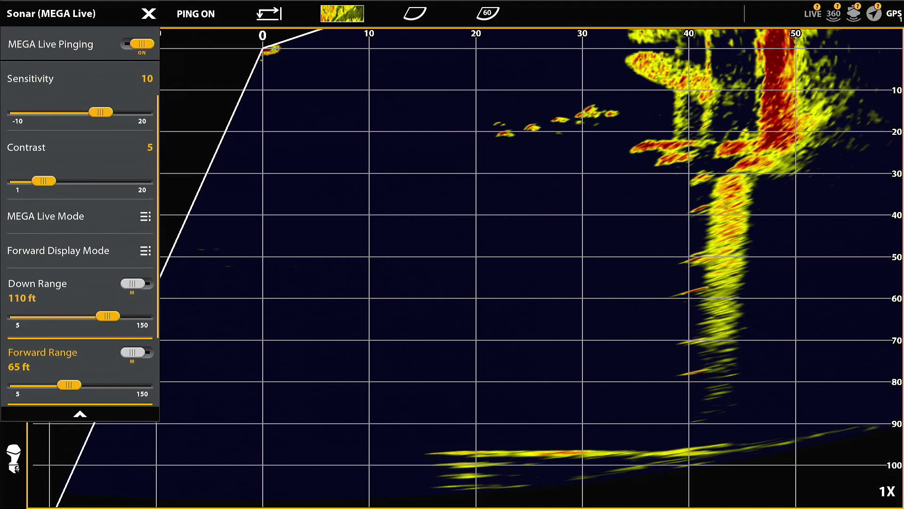
Step: Extend forward range through about 70 and 92 ft past 100 ft, settling at 110 ft
key("Right")
key("Right")
key("Right")
key("Right")
key("Right")
key("Right")
key("Right")
key("Right")
key("Right")
key("Right")
key("Right")
key("Right")
key("Right")
key("Right")
key("Right")
key("Right")
key("Right")
key("Right")
key("Right")
key("Right")
key("Right")
key("Right")
key("Right")
key("Right")
key("Right")
key("Right")
key("Right")
key("Right")
key("Right")
key("Right")
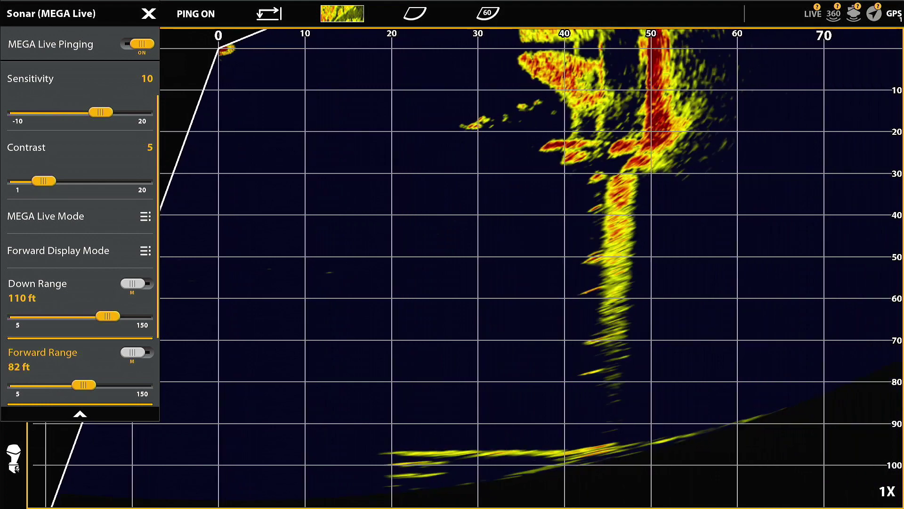
key("Right")
key("Right")
key("Right")
key("Right")
key("Right")
key("Right")
key("Right")
key("Right")
key("Right")
key("Right")
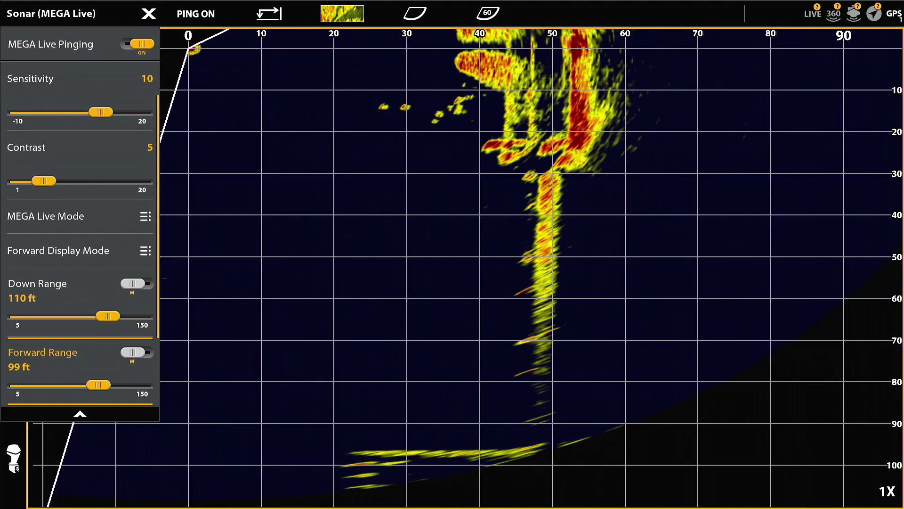
key("Right")
key("Right")
key("Right")
key("Right")
key("Right")
key("Right")
key("Right")
key("Right")
key("Right")
key("Right")
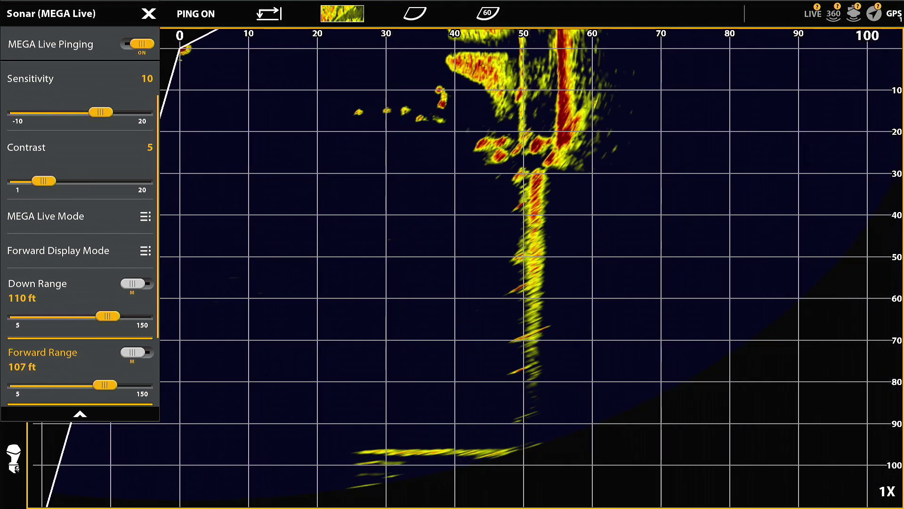
key("Left")
key("Left")
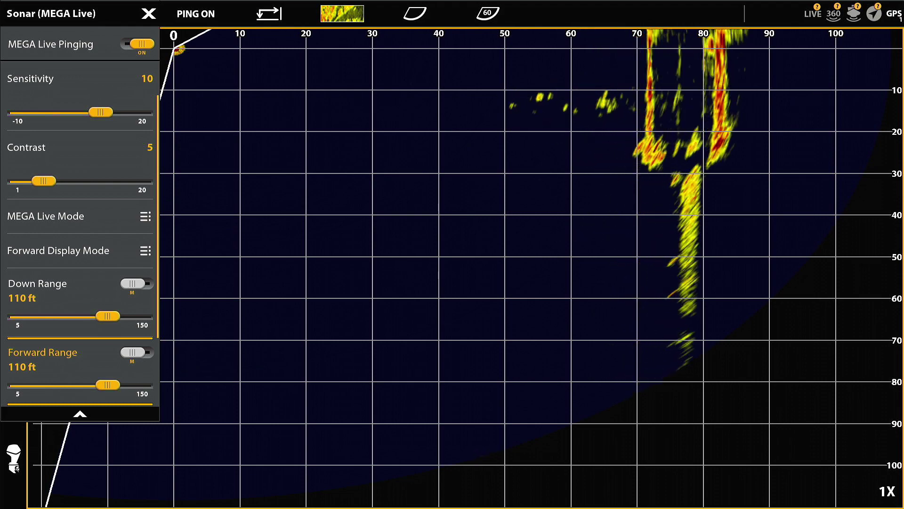
Step: Raise forward sensitivity from 10 through 13 and 16 to 19, reaching the maximum of 20
left_click(30, 79)
key("Right")
key("Right")
key("Right")
key("Right")
key("Right")
key("Right")
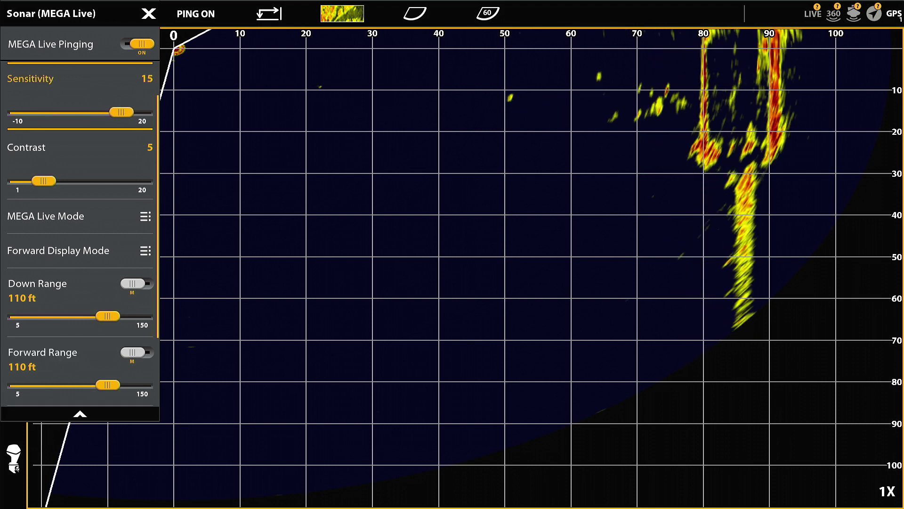
key("Right")
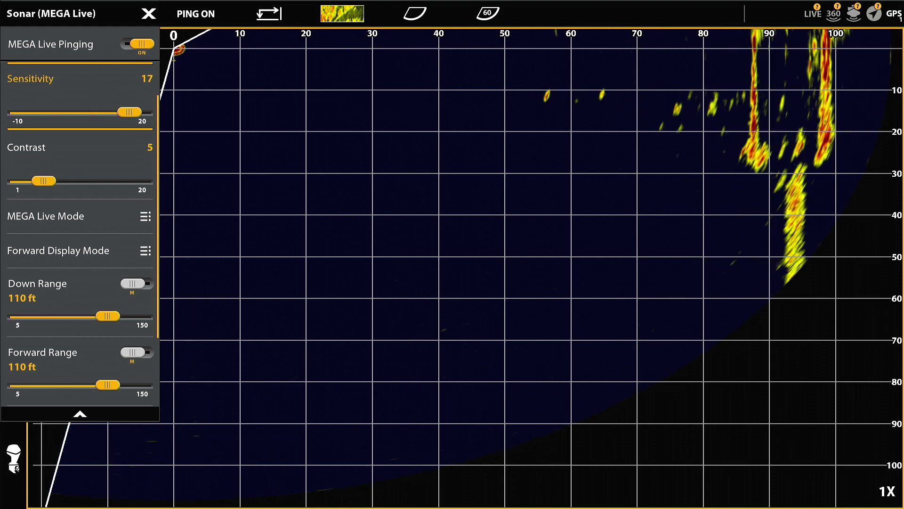
key("Right")
key("Right")
key("Right")
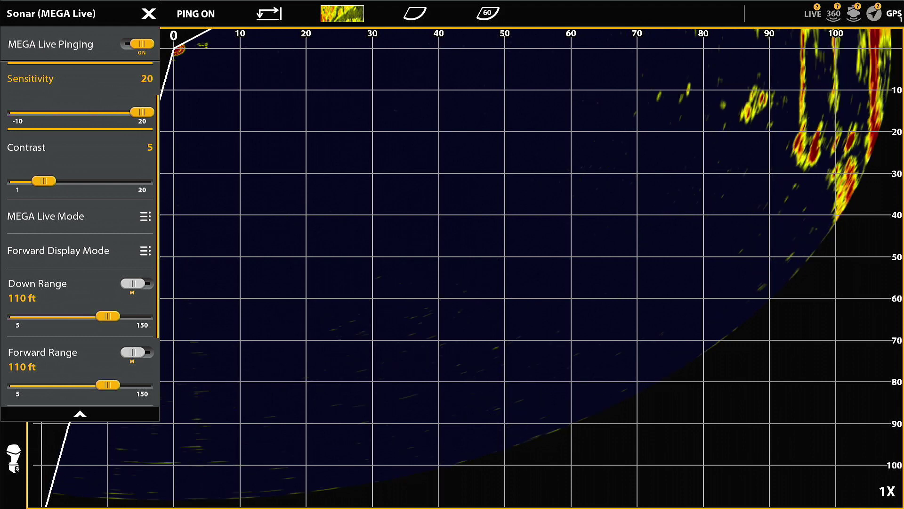